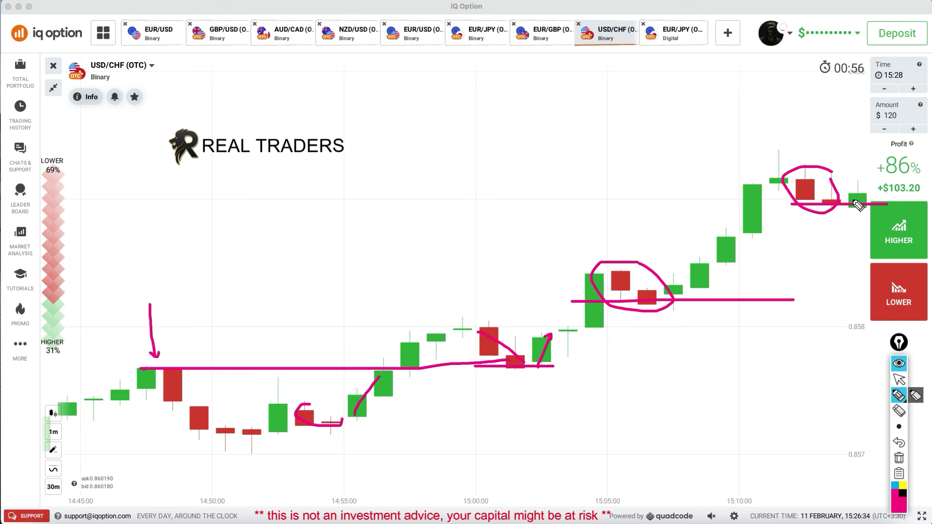
Erase all pink freehand annotations from the USD/CHF (OTC) chart with the trash icon
click(904, 457)
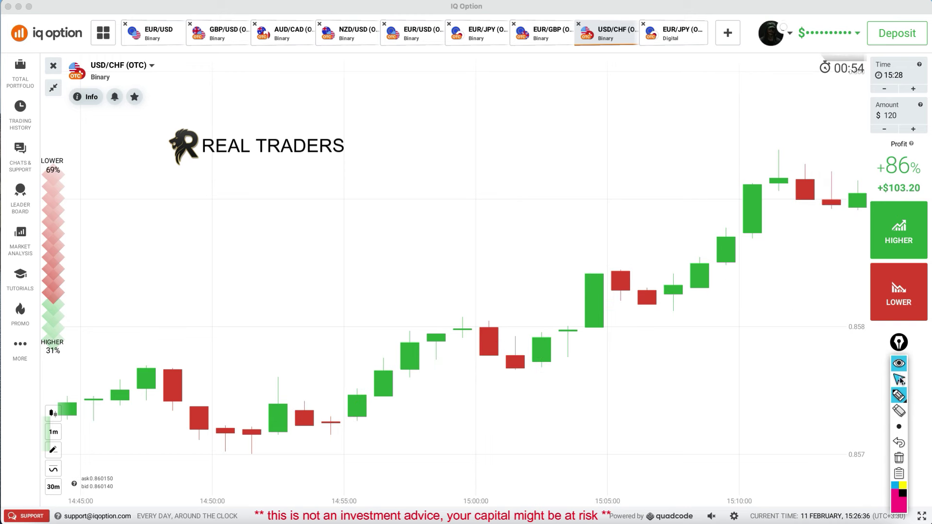
Switch to the EUR/JPY (OTC) chart and zoom in on its time axis for wider candles
click(540, 34)
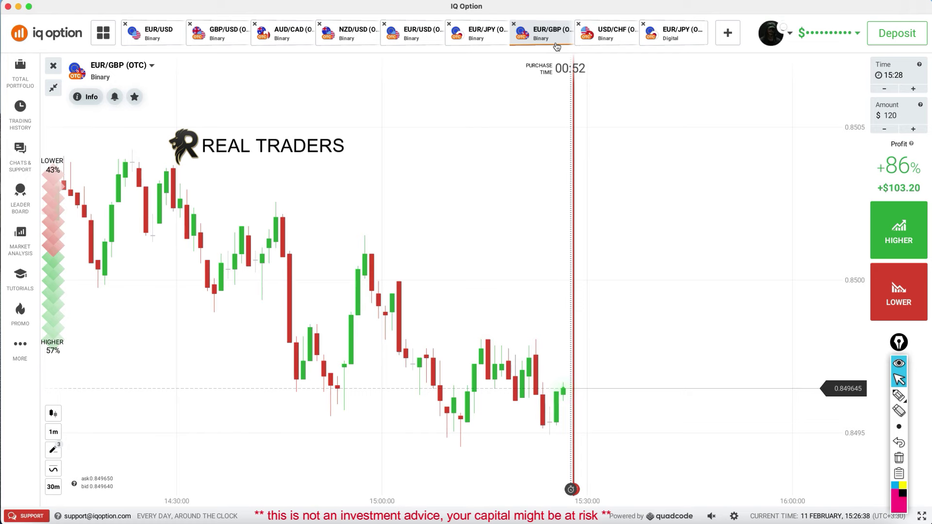
click(504, 40)
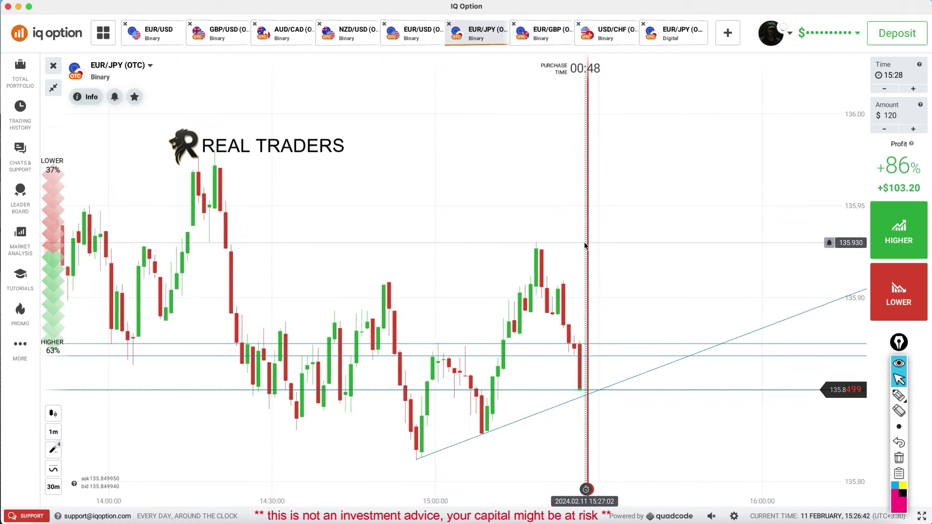
scroll(585, 246, up, 3)
scroll(585, 245, up, 2)
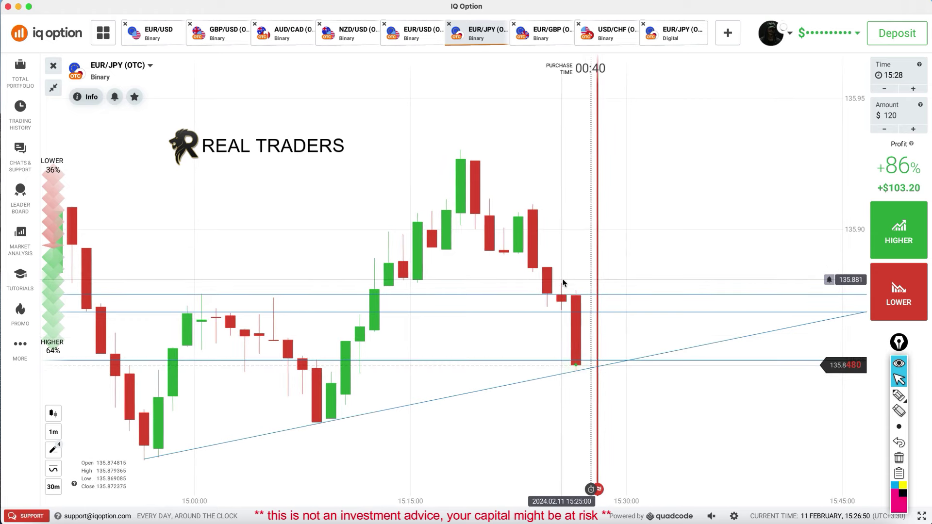
scroll(563, 283, up, 2)
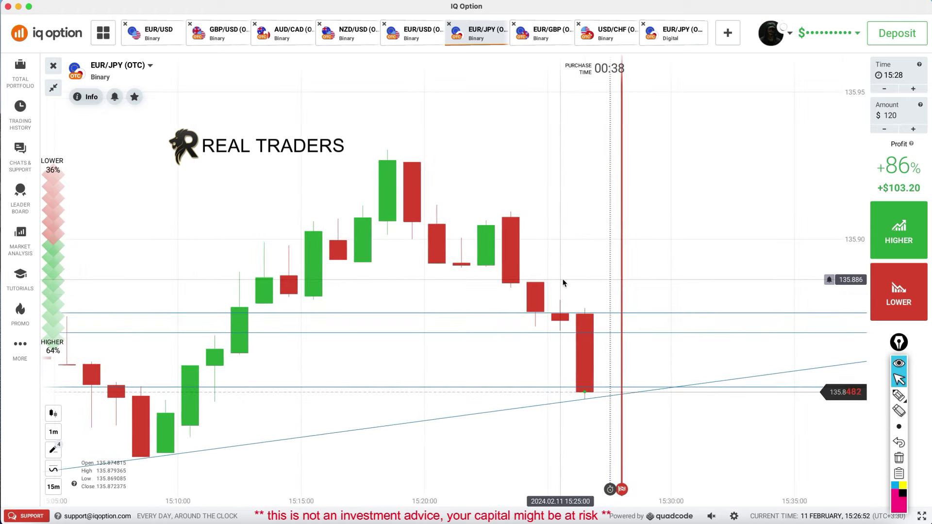
Freehand-draw pink lines under the candles and a circle around the red candle near 15:25
click(899, 395)
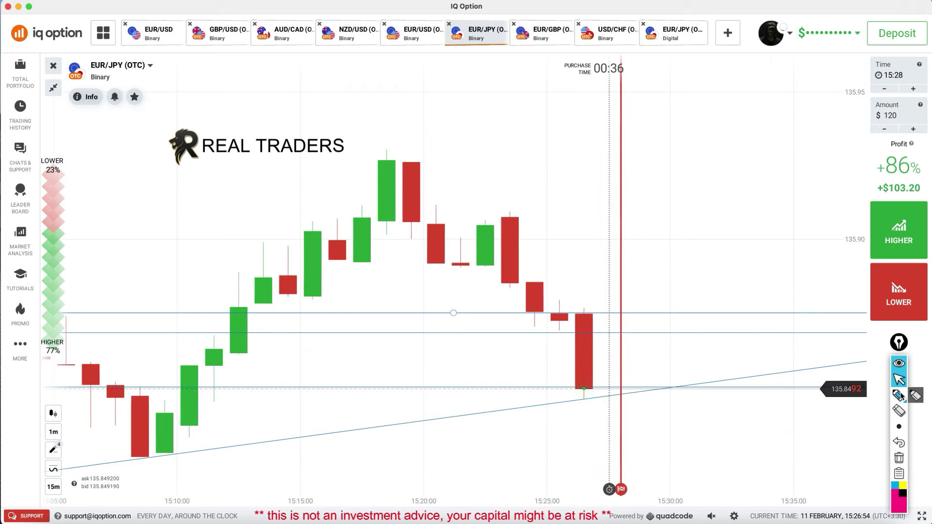
mouse_move(468, 212)
mouse_down()
mouse_move(485, 293)
mouse_move(514, 210)
mouse_up()
drag(490, 284, 534, 280)
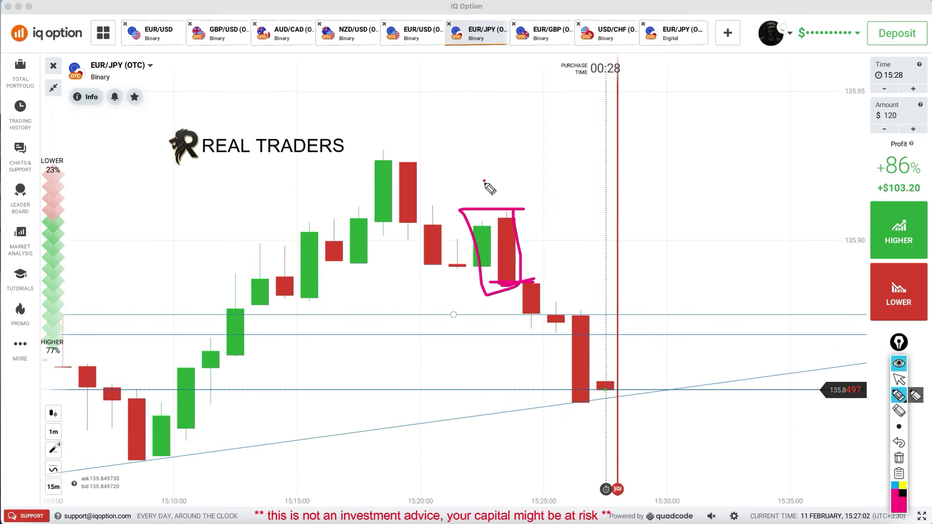
drag(479, 214, 488, 214)
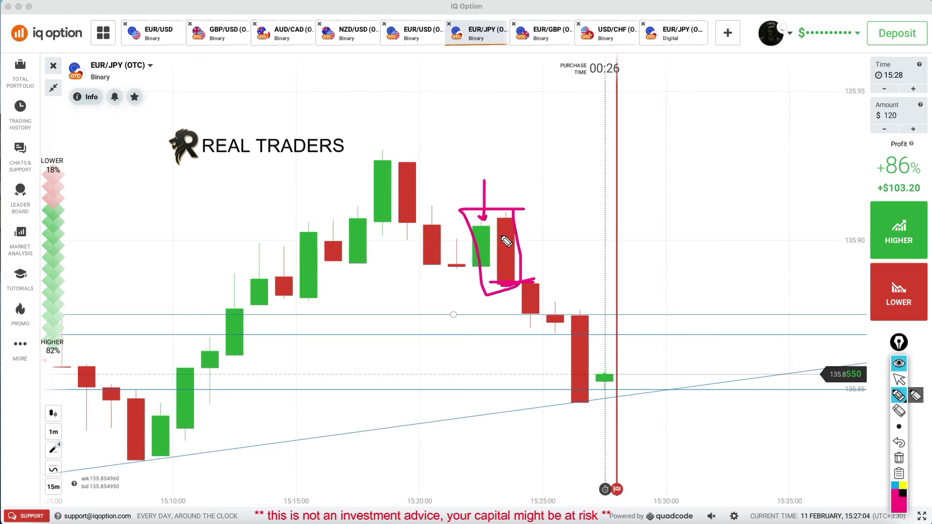
drag(552, 203, 516, 256)
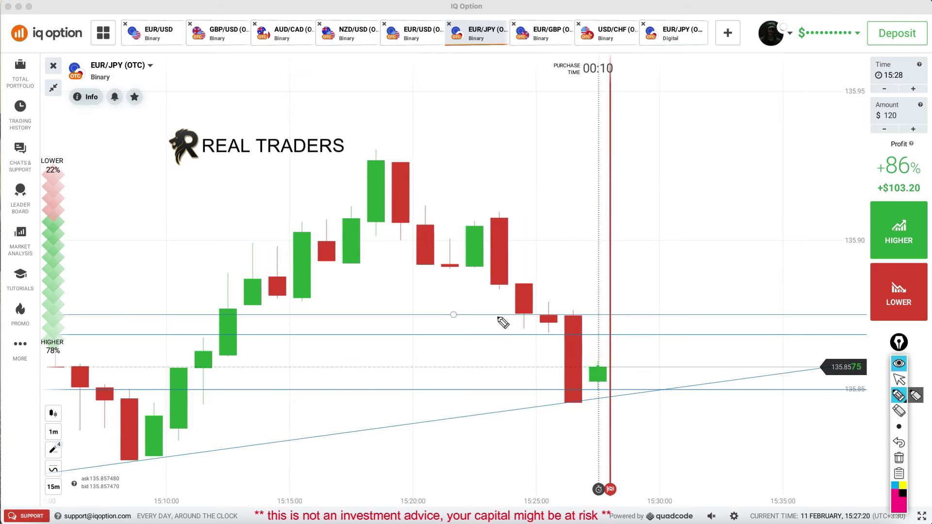
drag(486, 314, 569, 307)
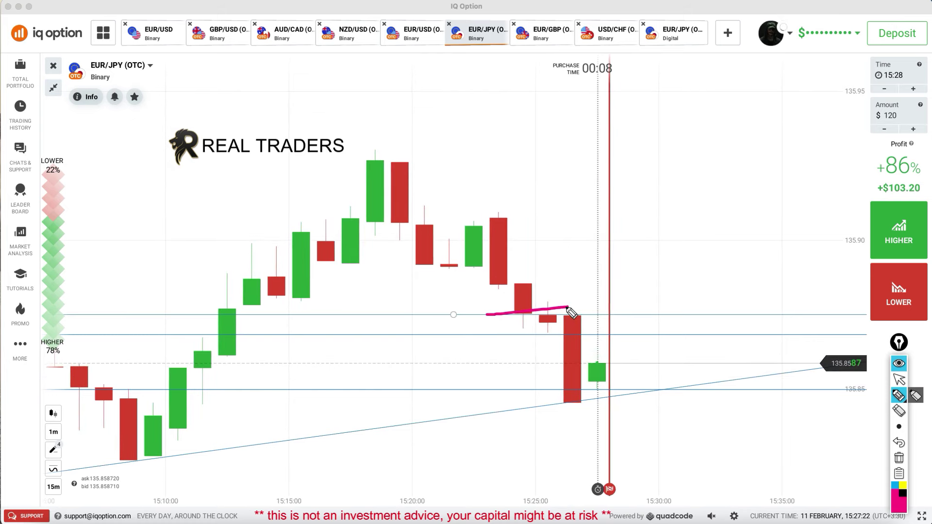
mouse_move(535, 280)
mouse_down()
mouse_move(508, 299)
mouse_move(529, 335)
mouse_move(543, 306)
mouse_move(531, 279)
mouse_up()
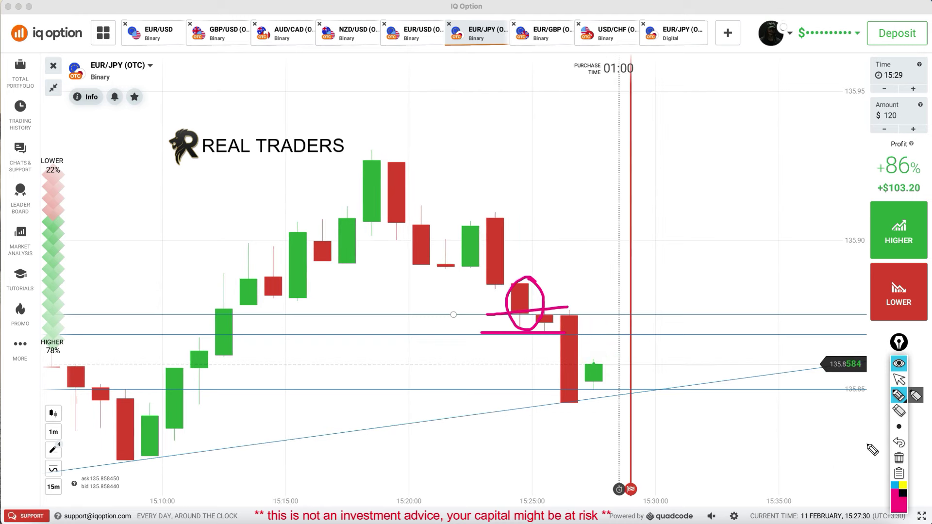
Clear all pink drawings from the EUR/JPY chart and return to the selection tool
click(899, 458)
click(900, 379)
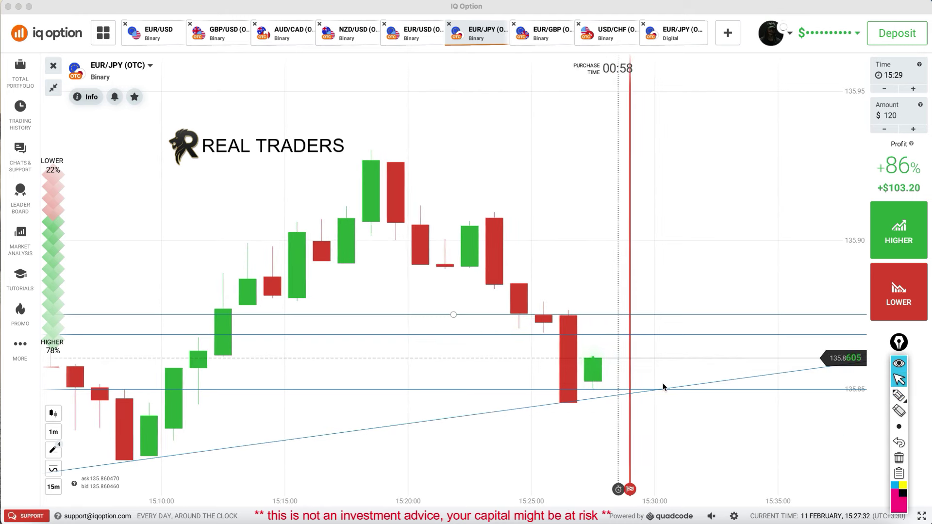
scroll(632, 407, down, 3)
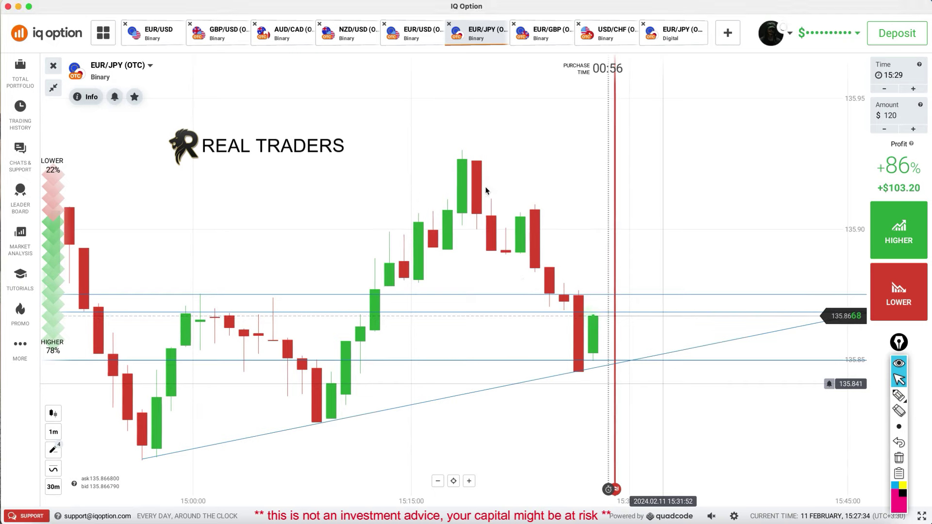
scroll(539, 200, down, 2)
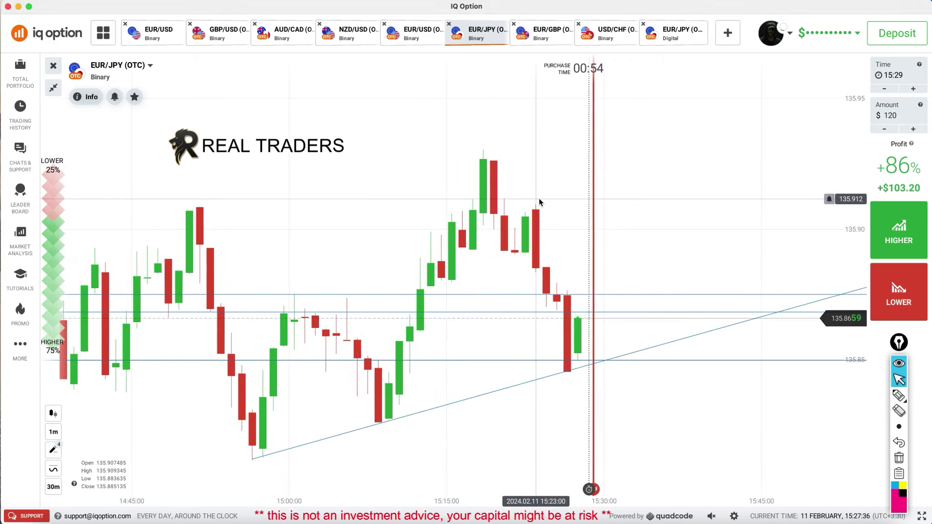
scroll(544, 213, up, 3)
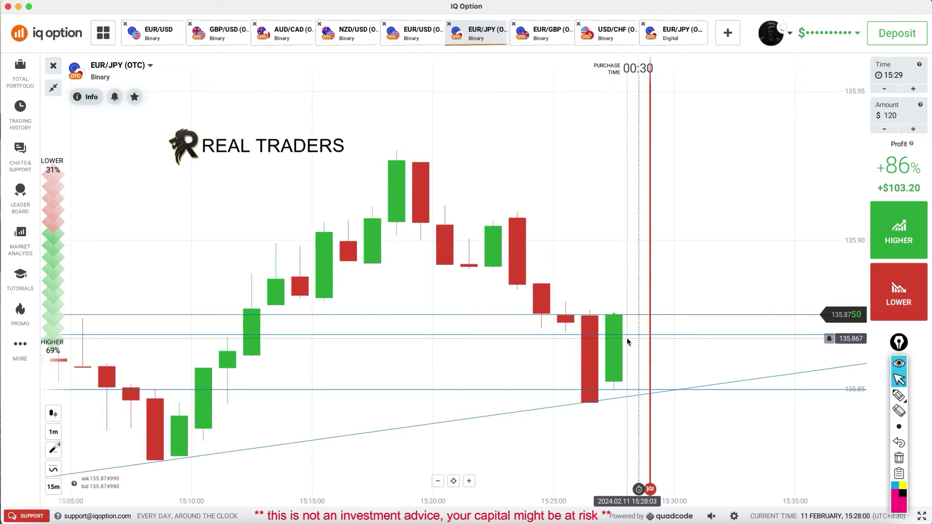
scroll(627, 337, down, 3)
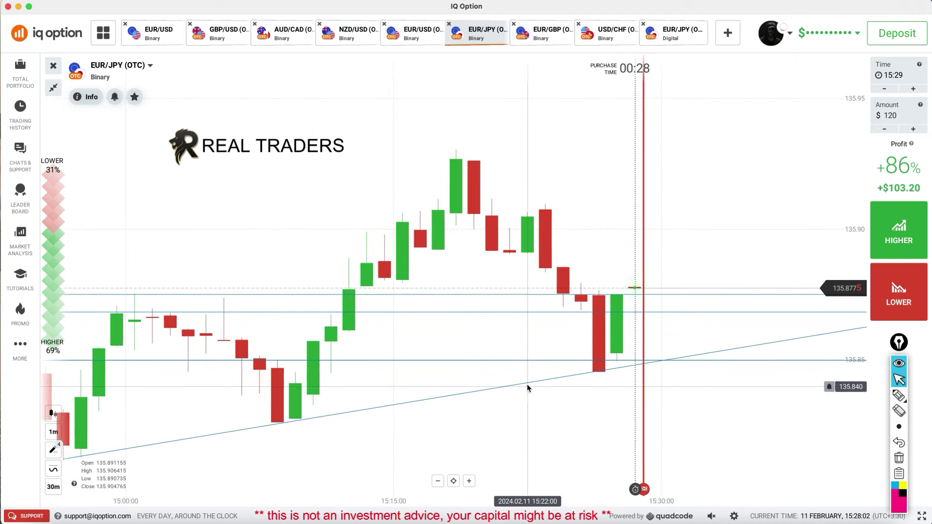
Select and delete the rising blue trendline
click(528, 385)
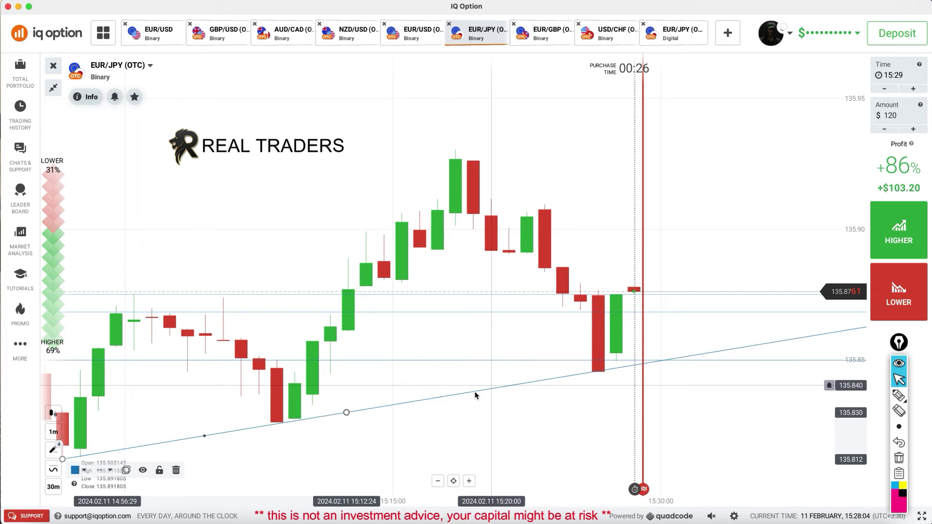
click(176, 470)
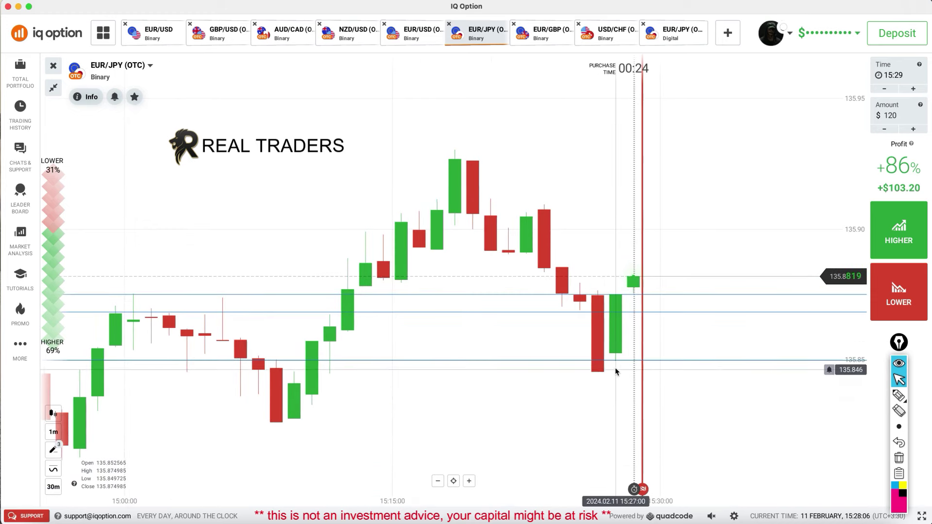
click(899, 395)
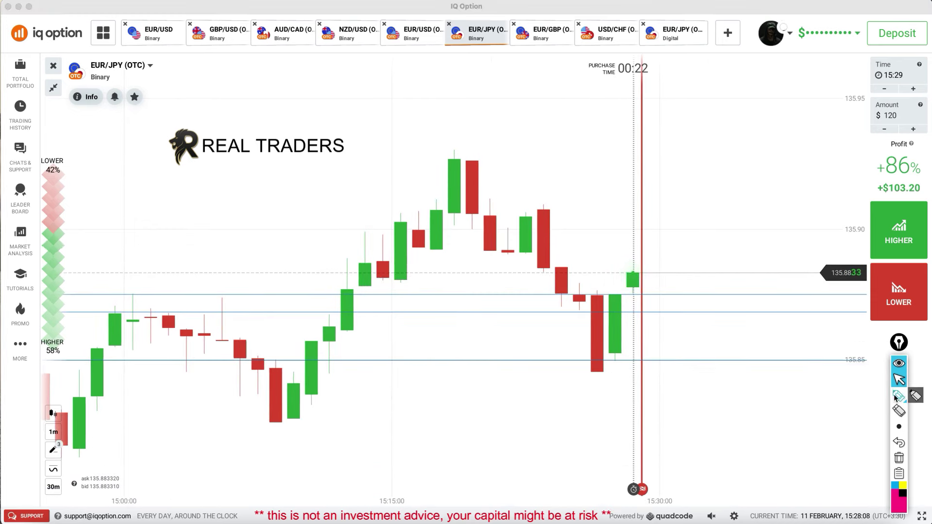
Draw a pink line at the recent low and a loop around the falling candles, then erase them
click(580, 422)
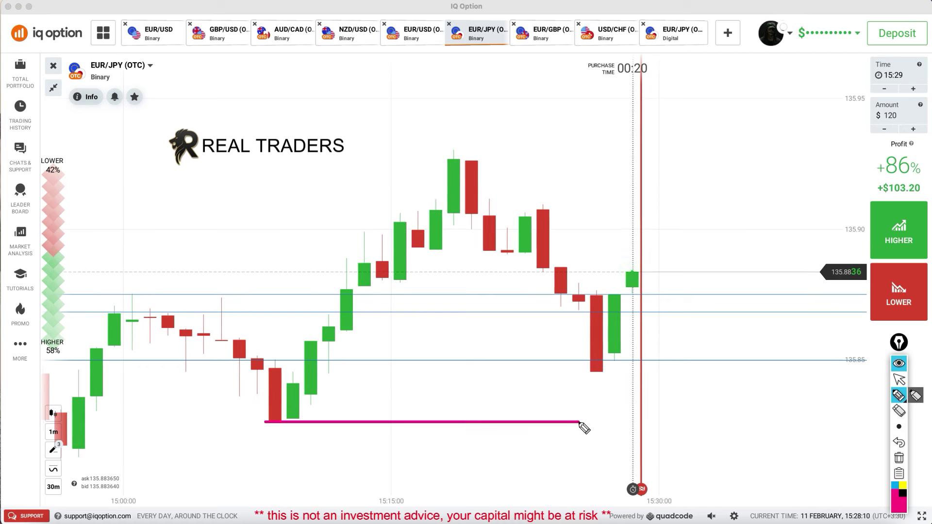
drag(558, 421, 642, 420)
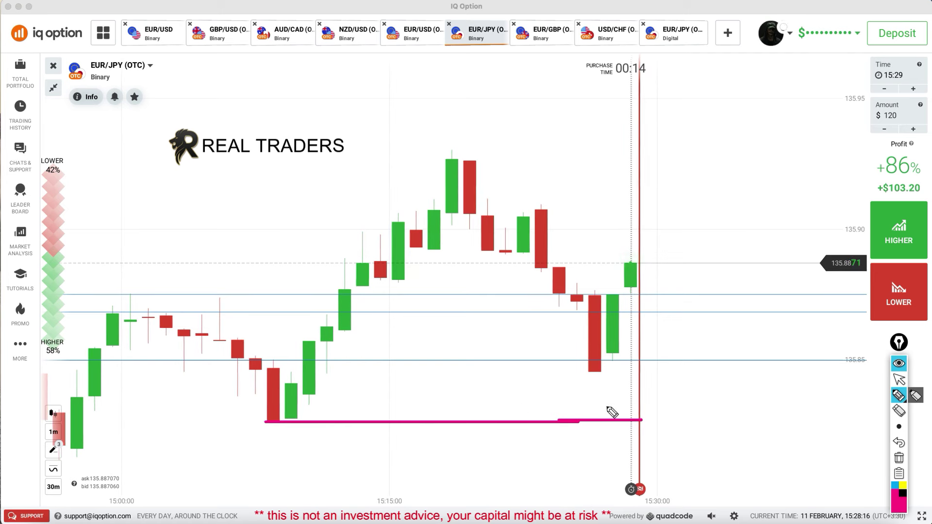
mouse_move(540, 184)
mouse_down()
mouse_move(561, 325)
mouse_move(605, 338)
mouse_up()
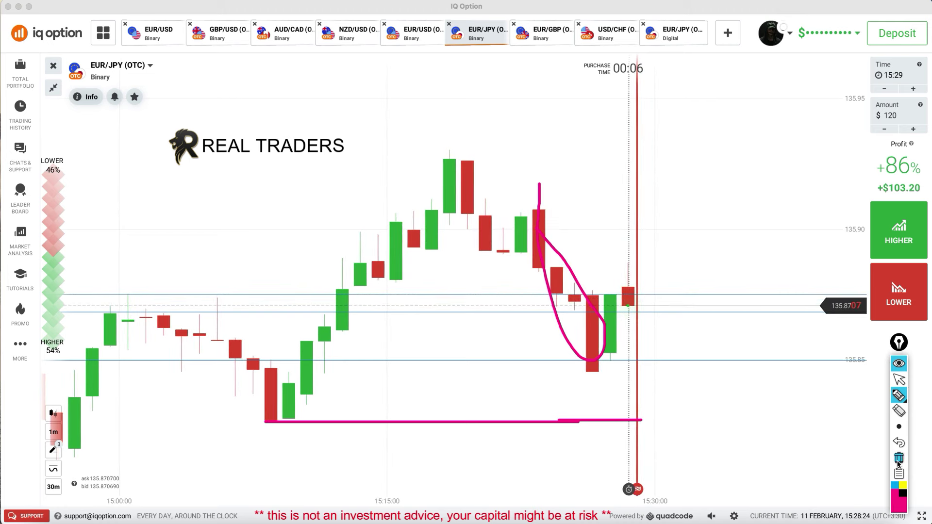
click(899, 458)
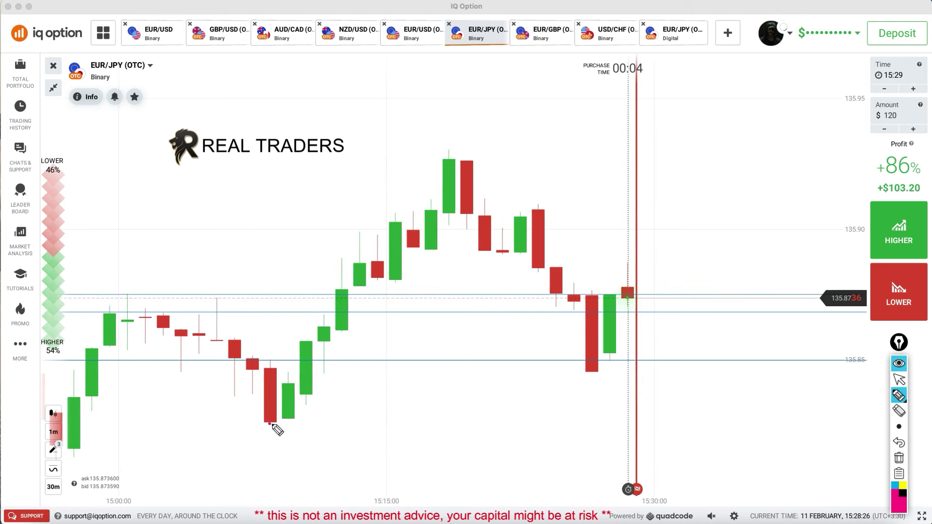
Redraw the pink low line with a bracket and an arrow at the green candle, then erase everything
drag(269, 424, 724, 424)
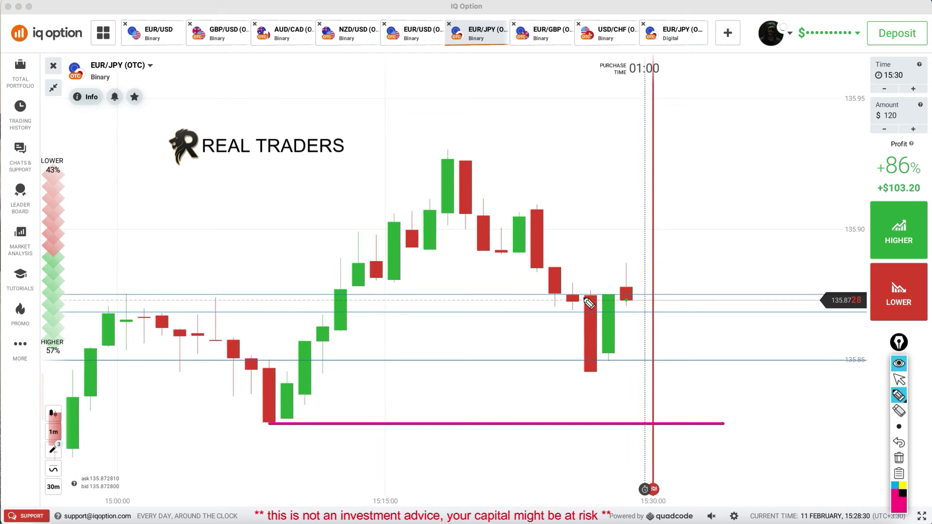
mouse_move(612, 411)
mouse_down()
mouse_move(612, 421)
mouse_move(624, 367)
mouse_up()
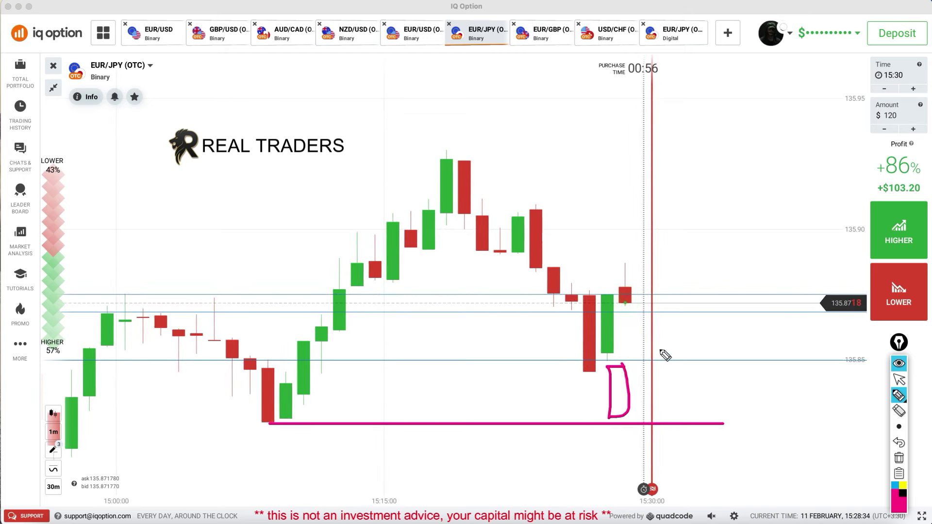
drag(615, 330, 631, 334)
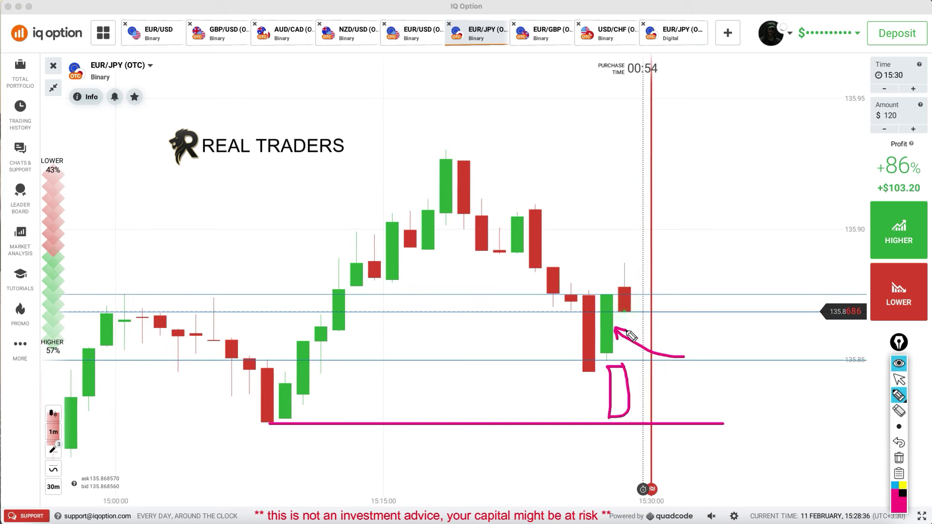
click(899, 458)
click(900, 379)
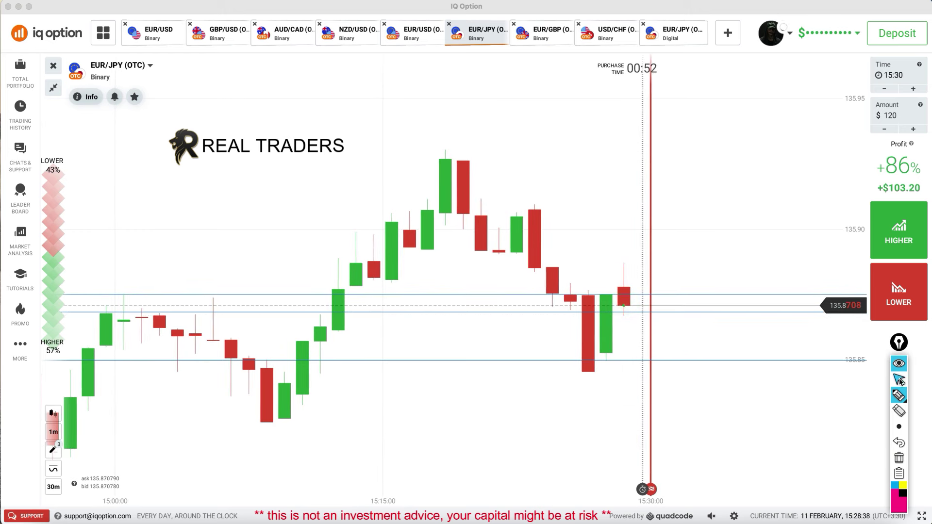